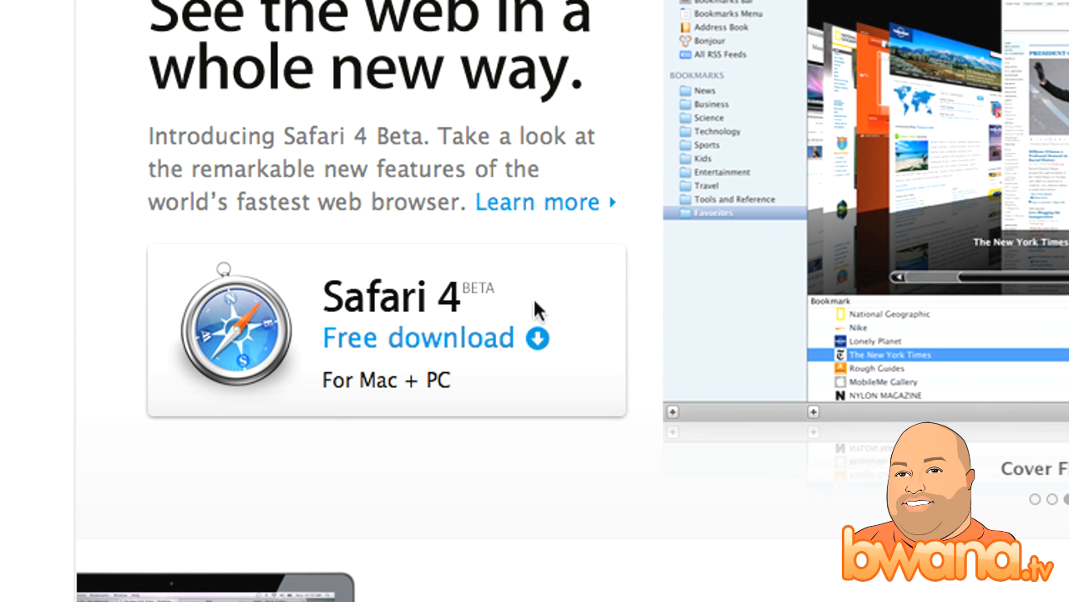
{"action": "scroll", "coordinate": [535, 296], "scroll_direction": "down", "scroll_amount": 5}
{"action": "scroll", "coordinate": [535, 297], "scroll_direction": "down", "scroll_amount": 3}
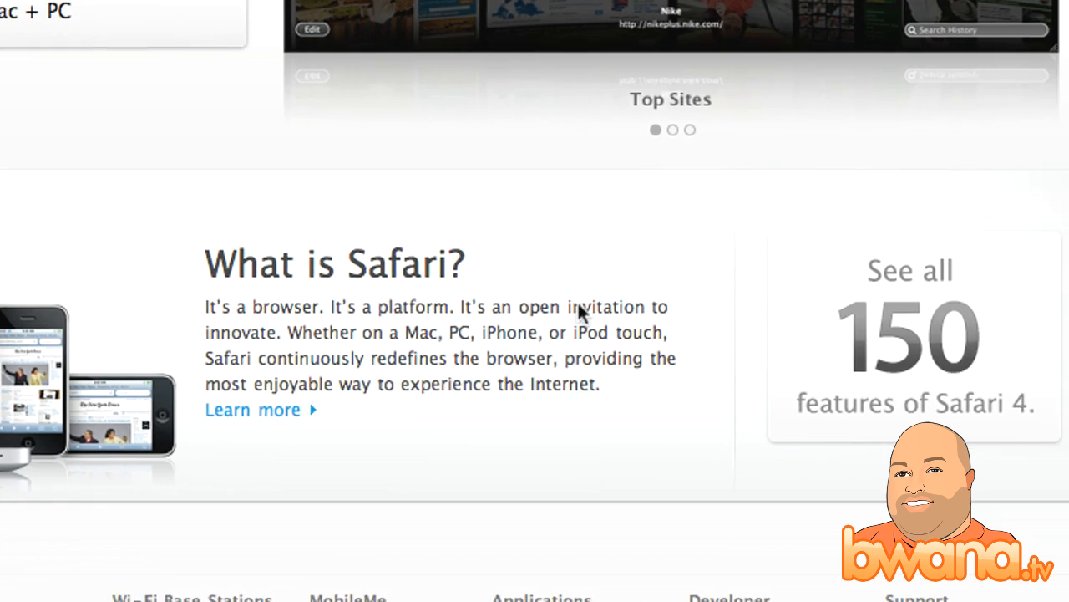
{"action": "scroll", "coordinate": [522, 295], "scroll_direction": "up", "scroll_amount": 4}
{"action": "scroll", "coordinate": [529, 297], "scroll_direction": "up", "scroll_amount": 3}
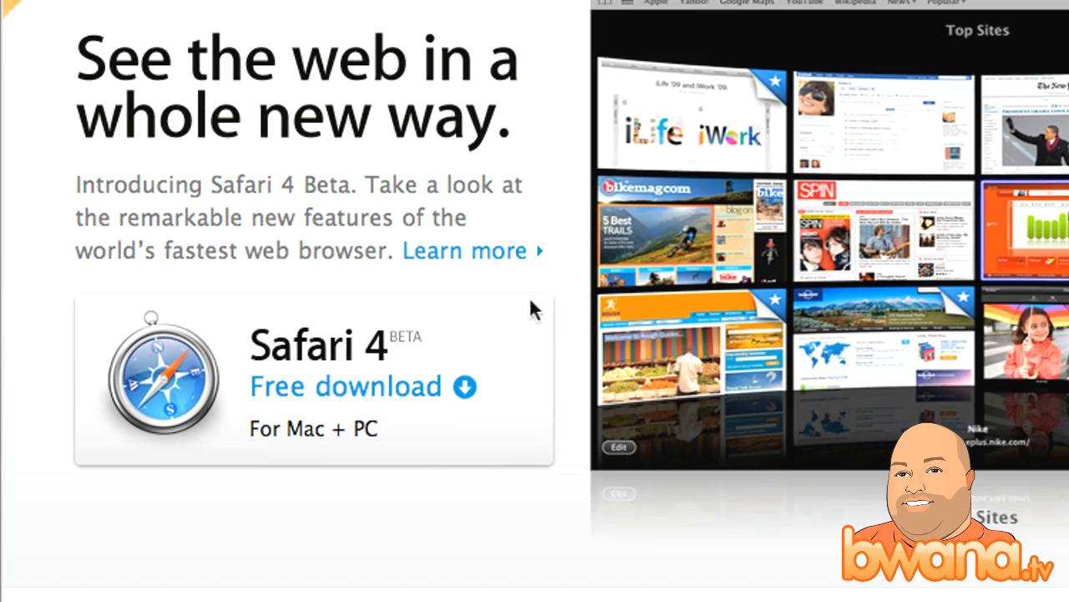
{"action": "scroll", "coordinate": [528, 287], "scroll_direction": "up", "scroll_amount": 2}
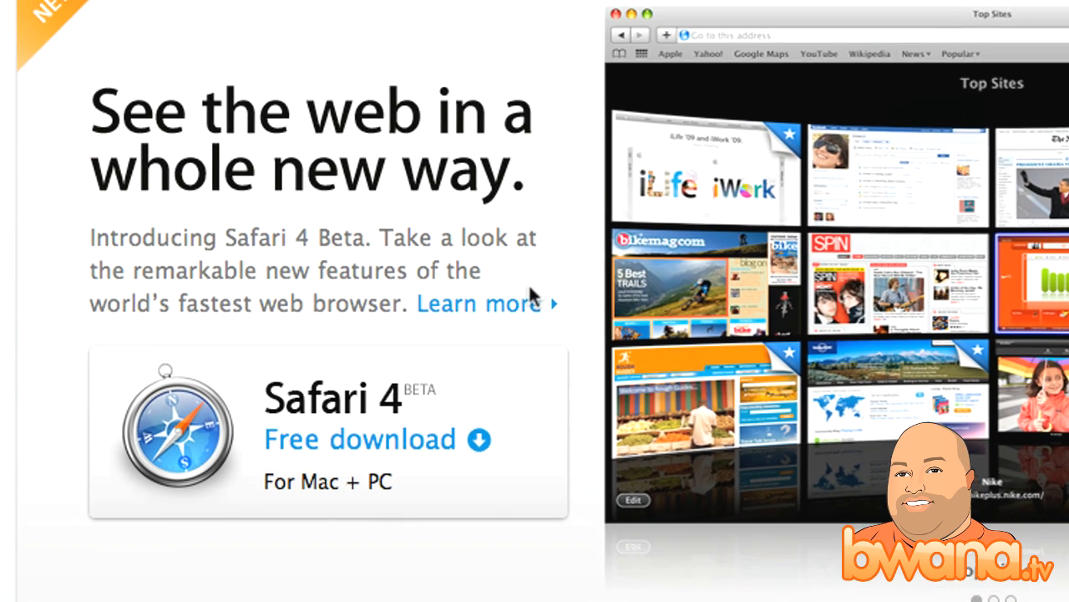
{"action": "scroll", "coordinate": [548, 241], "scroll_direction": "up", "scroll_amount": 2}
{"action": "scroll", "coordinate": [528, 287], "scroll_direction": "up", "scroll_amount": 2}
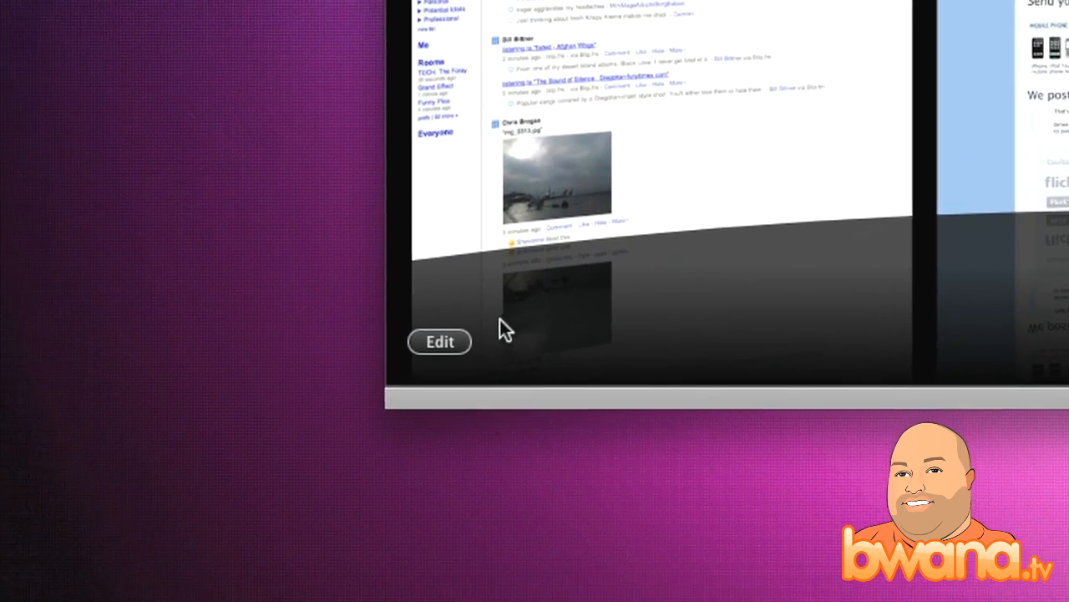
Enter Top Sites edit mode and remove both FriendFeed thumbnails from the grid
{"action": "left_click", "coordinate": [506, 309]}
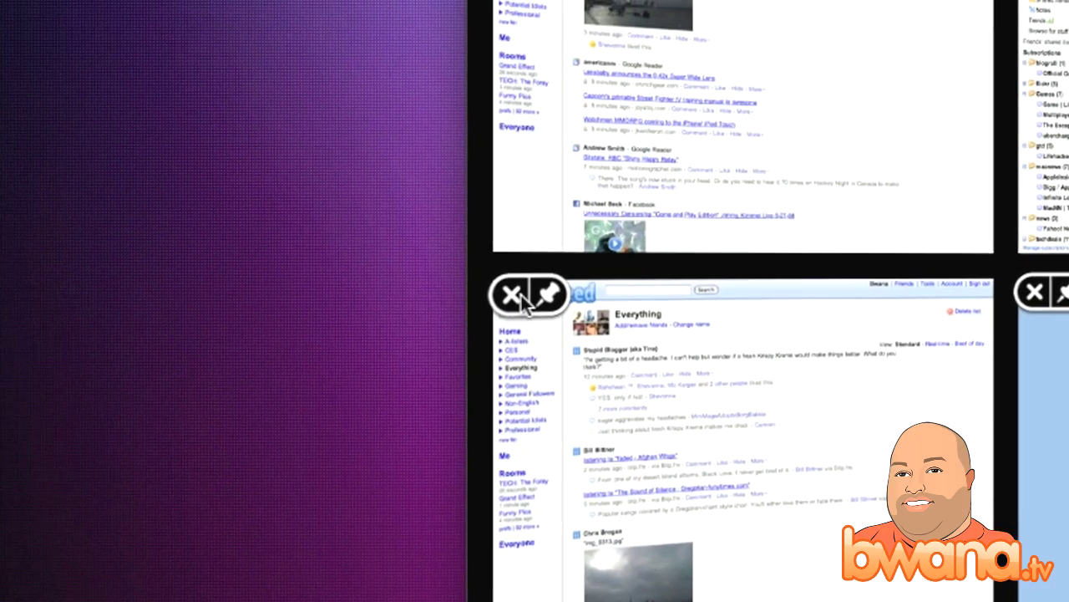
{"action": "left_click", "coordinate": [510, 284]}
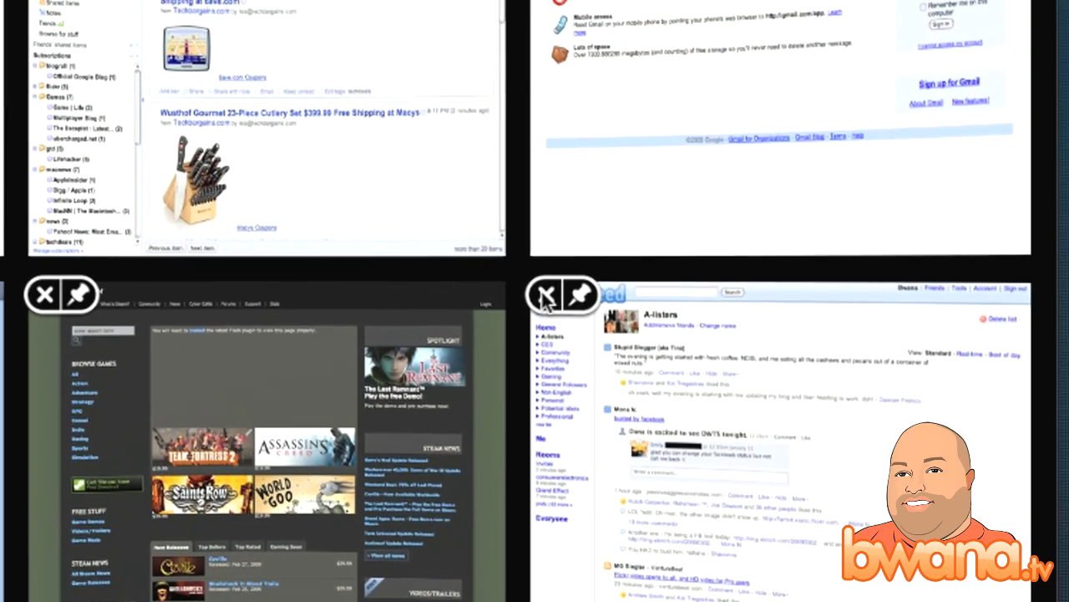
{"action": "left_click", "coordinate": [573, 271]}
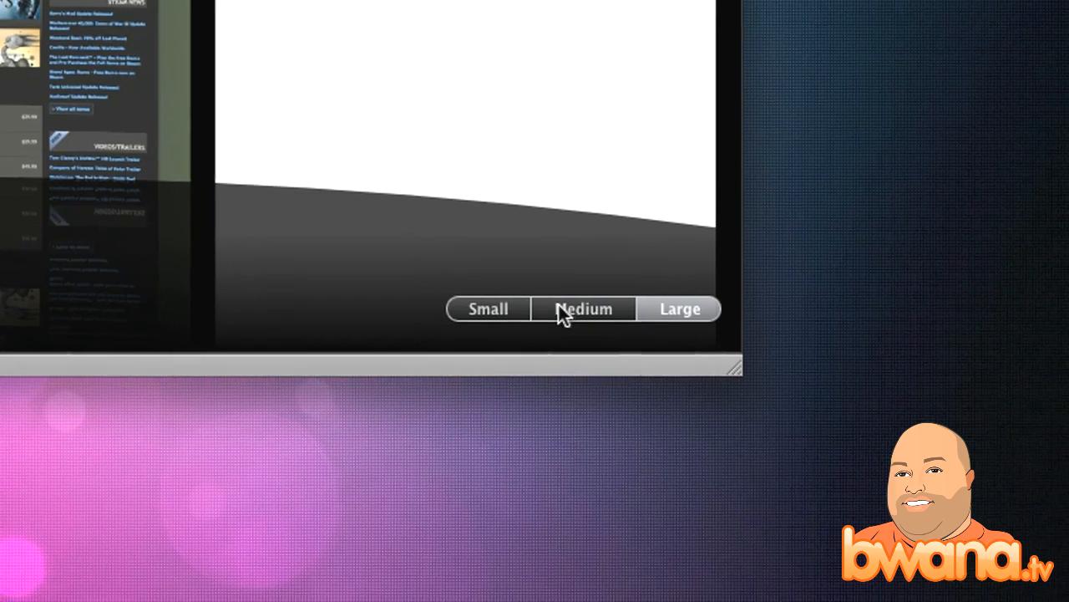
{"action": "left_click", "coordinate": [528, 305]}
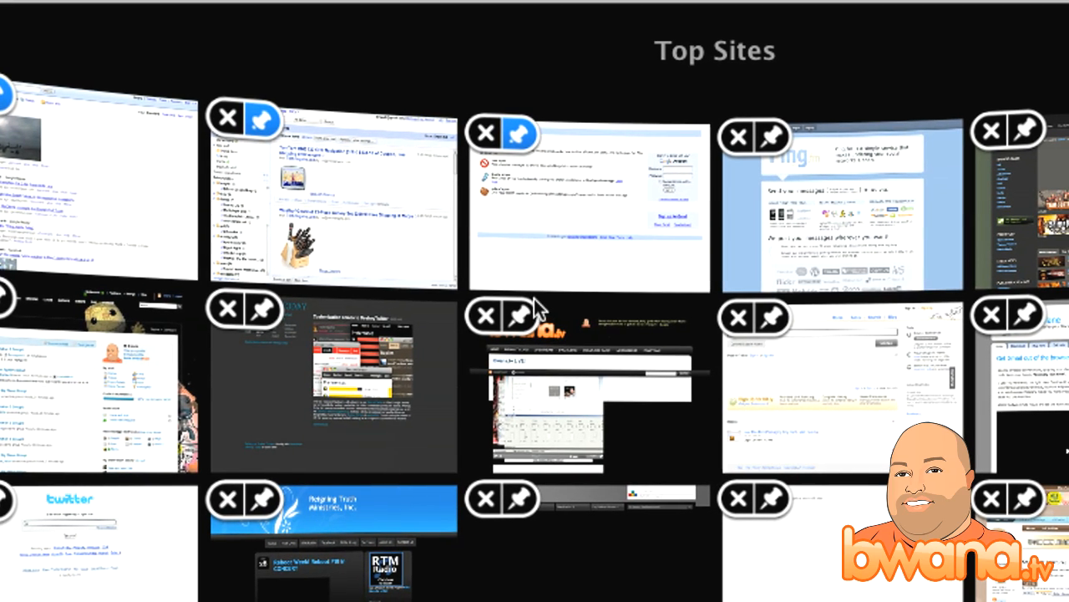
{"action": "scroll", "coordinate": [539, 335], "scroll_direction": "down", "scroll_amount": 5}
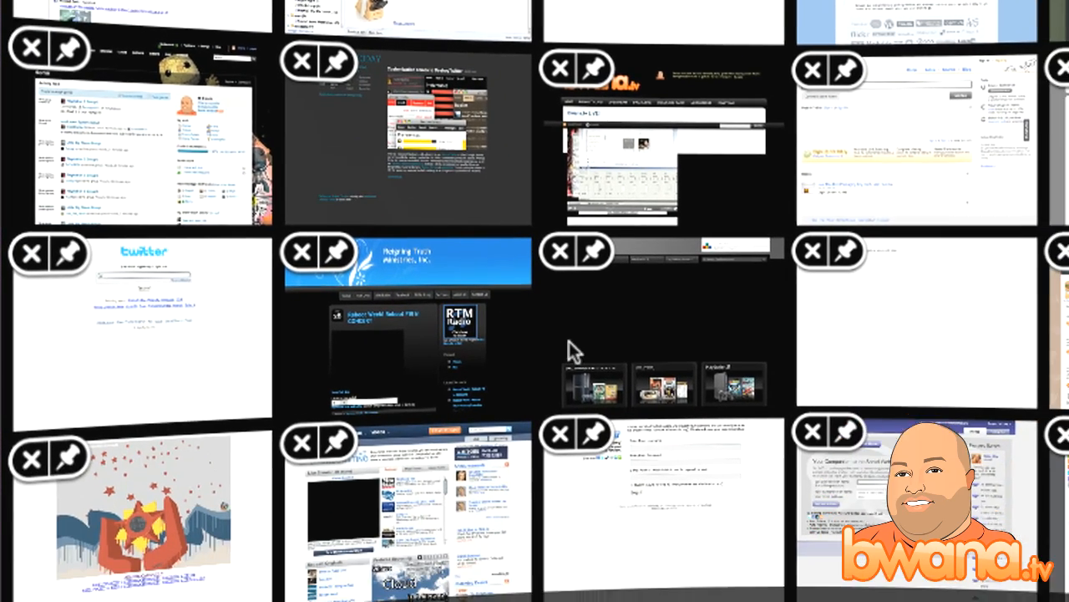
{"action": "scroll", "coordinate": [585, 334], "scroll_direction": "down", "scroll_amount": 5}
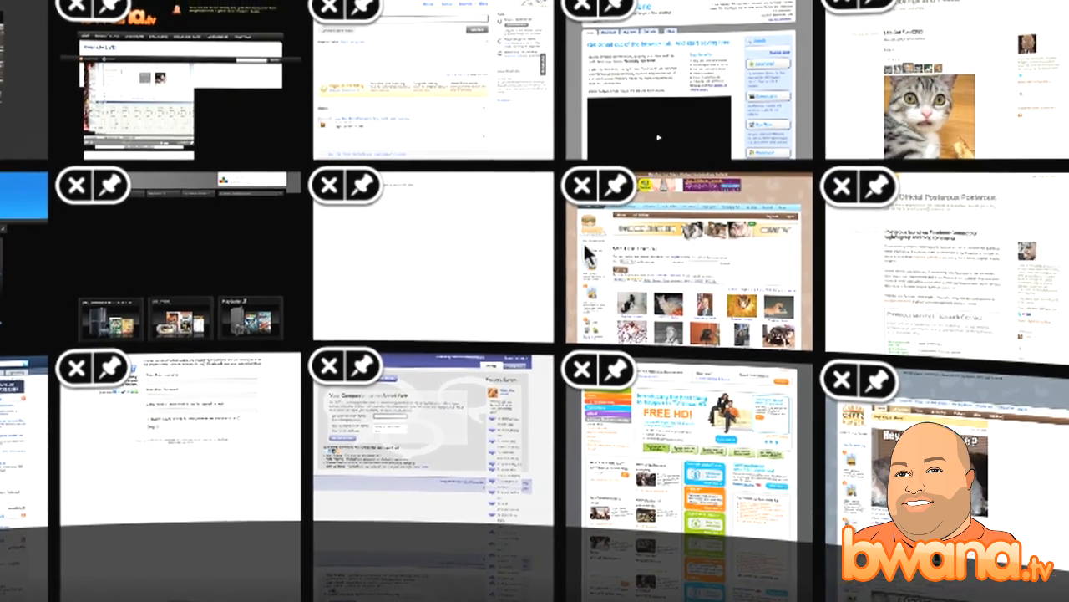
{"action": "scroll", "coordinate": [543, 268], "scroll_direction": "up", "scroll_amount": 5}
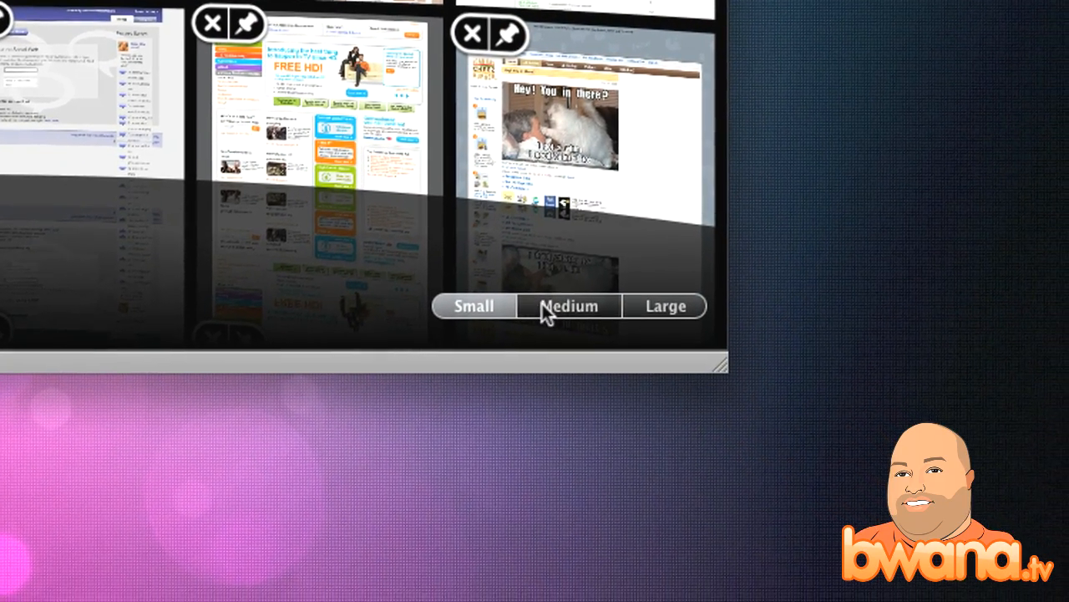
{"action": "left_click", "coordinate": [545, 311]}
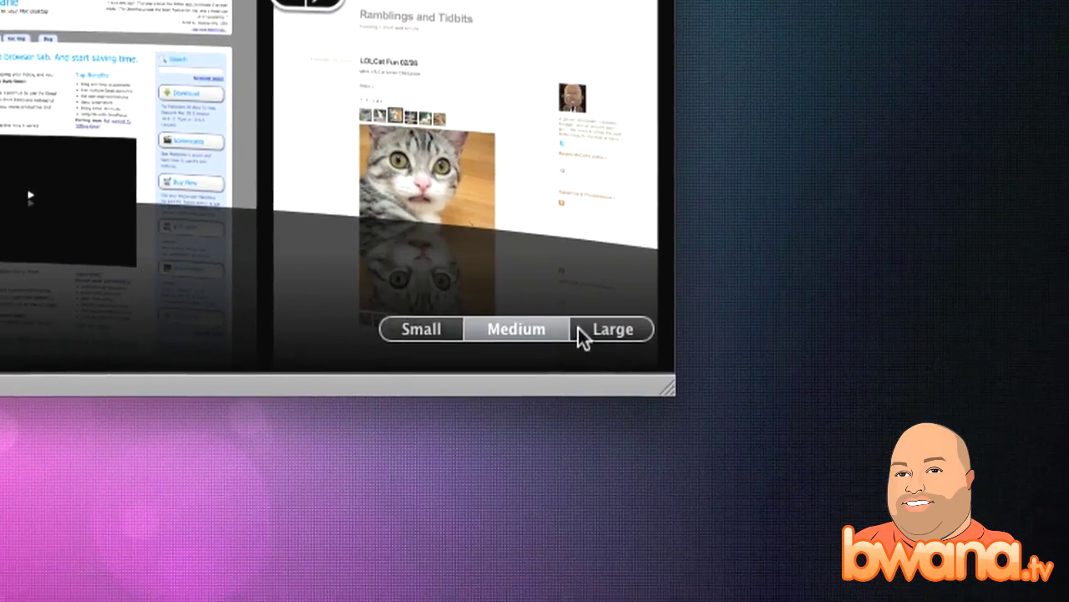
{"action": "left_click", "coordinate": [569, 313]}
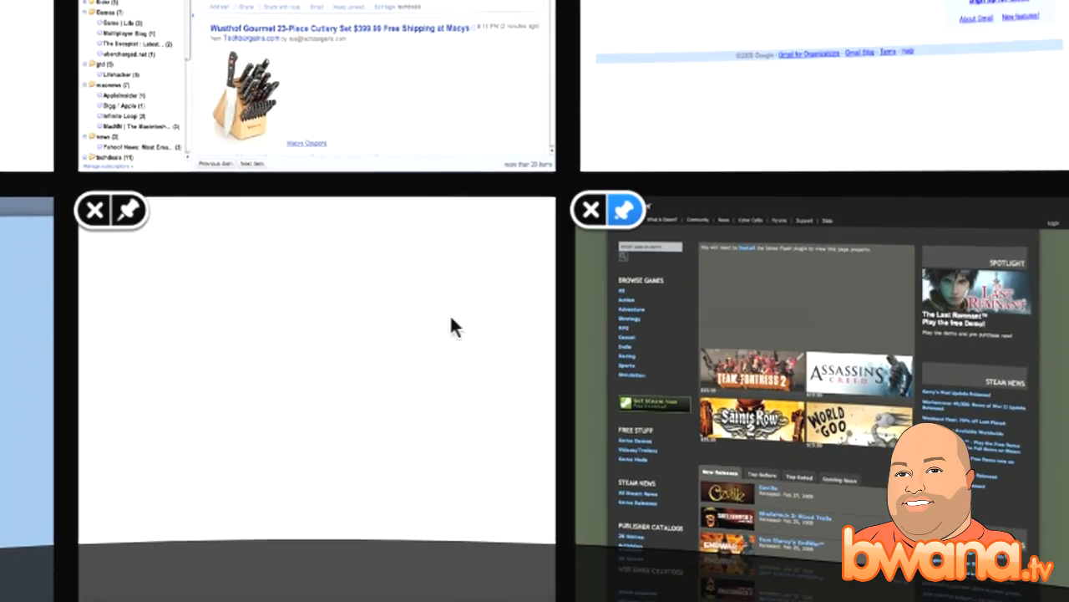
Drag the blank Top Sites thumbnail to another position in the grid
{"action": "mouse_move", "coordinate": [449, 314]}
{"action": "left_mouse_down"}
{"action": "mouse_move", "coordinate": [620, 131]}
{"action": "mouse_move", "coordinate": [550, 233]}
{"action": "left_mouse_up"}
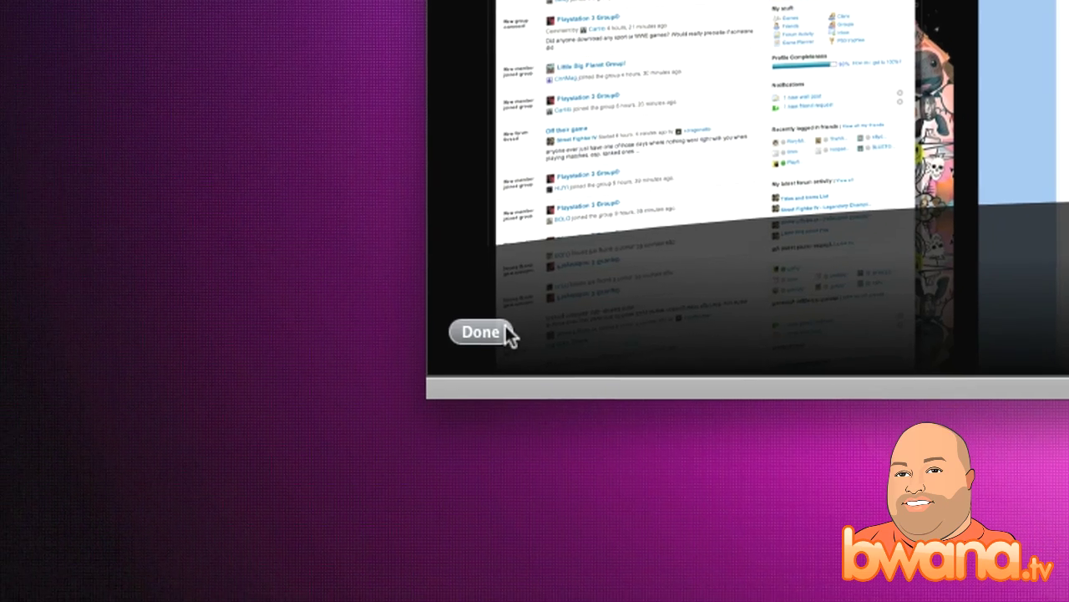
Finish editing Top Sites with Done and open FriendFeed from its thumbnail
{"action": "left_click", "coordinate": [506, 328]}
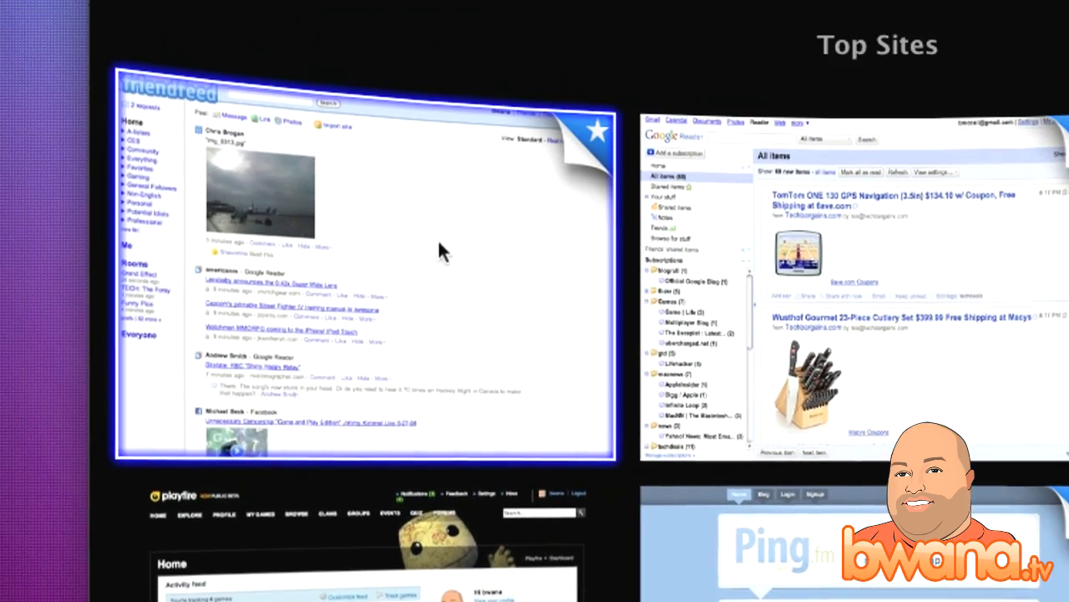
{"action": "left_click", "coordinate": [424, 223]}
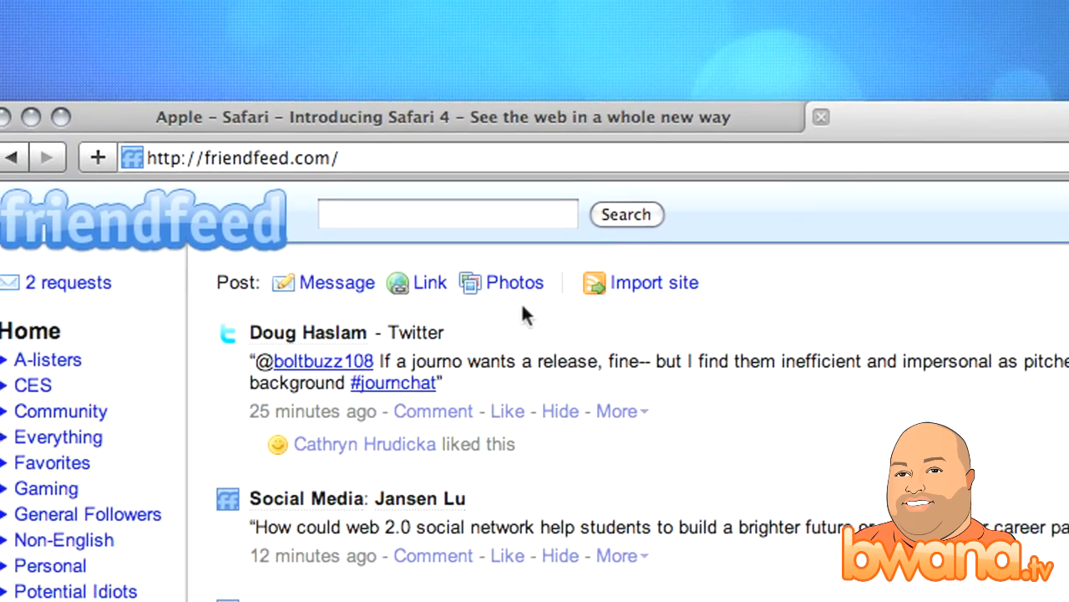
Open a new Top Sites tab with Cmd+T and switch among the FriendFeed, Apple Safari and Top Sites tabs
{"action": "key", "text": "super+t"}
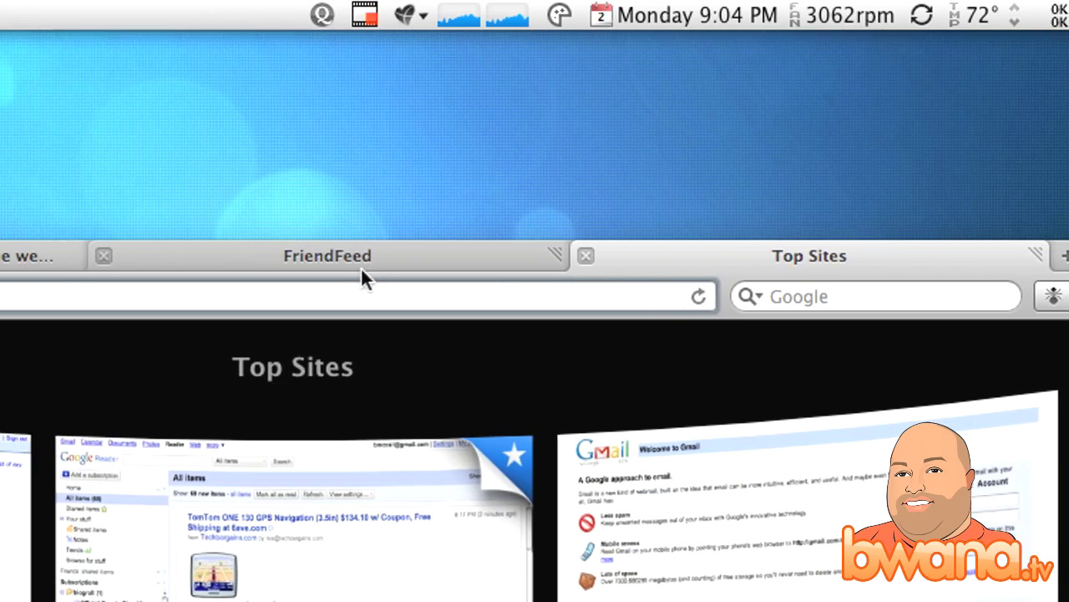
{"action": "left_click", "coordinate": [361, 268]}
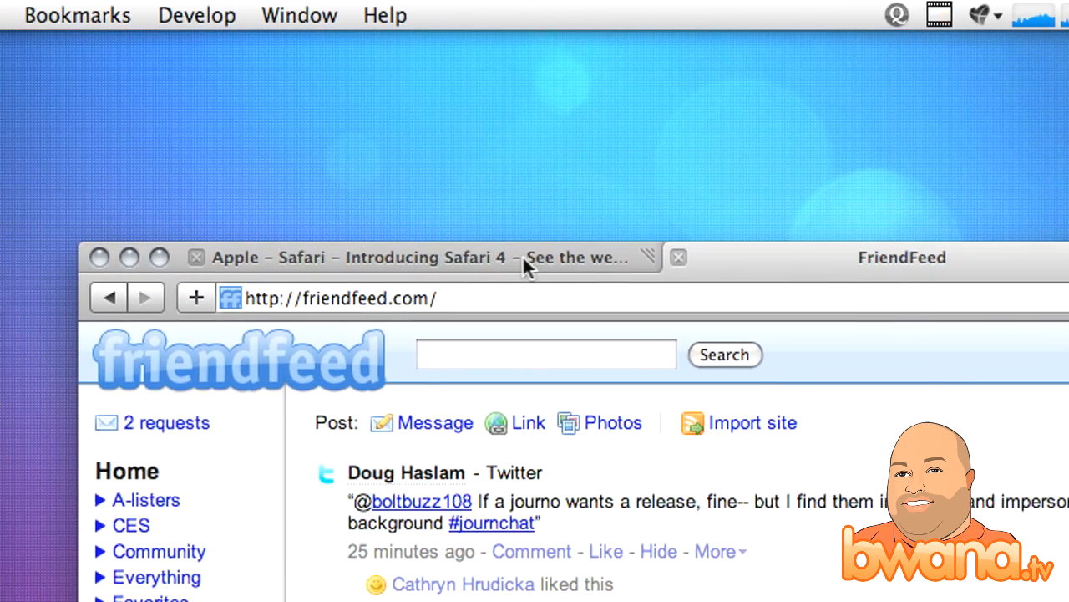
{"action": "left_click", "coordinate": [502, 255]}
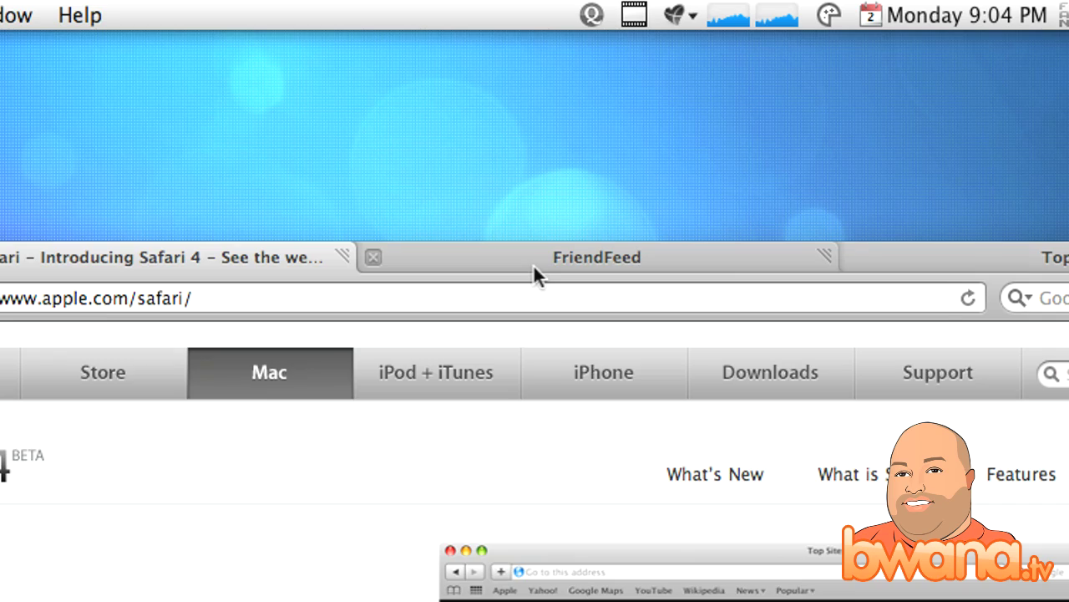
{"action": "left_click", "coordinate": [535, 266]}
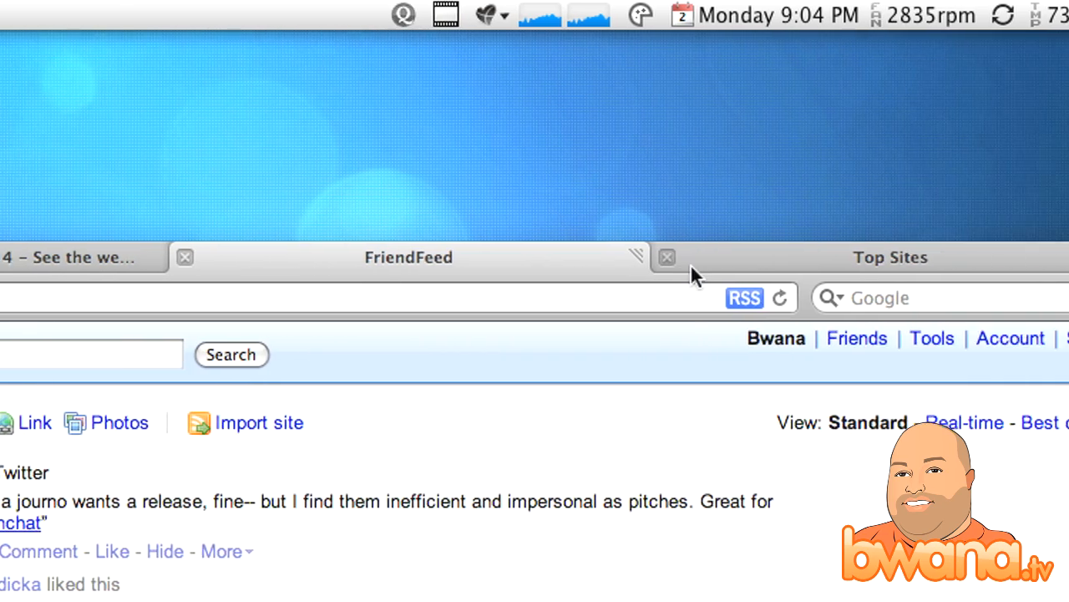
{"action": "left_click", "coordinate": [582, 257]}
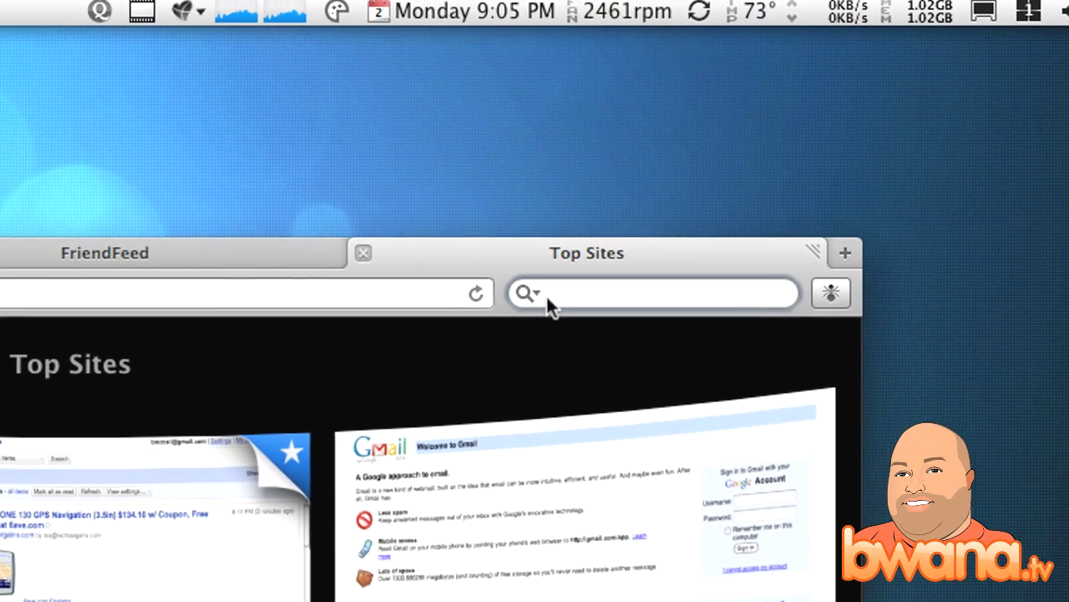
Start a Google search about Safari from the search field
{"action": "left_click", "coordinate": [546, 297]}
{"action": "type", "text": "safary"}
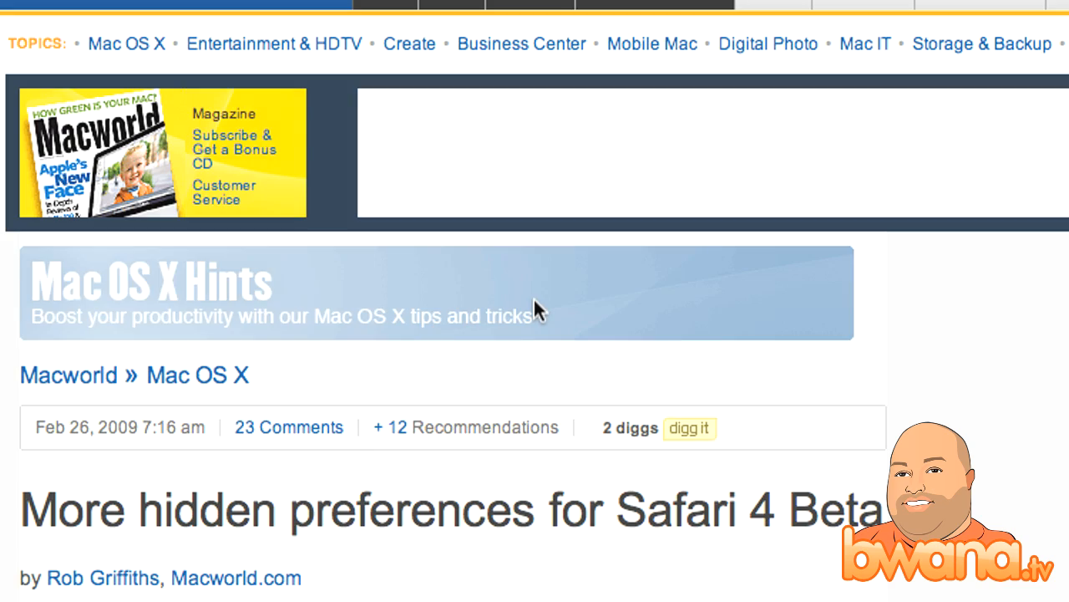
{"action": "scroll", "coordinate": [535, 310], "scroll_direction": "down", "scroll_amount": 10}
{"action": "scroll", "coordinate": [535, 310], "scroll_direction": "down", "scroll_amount": 5}
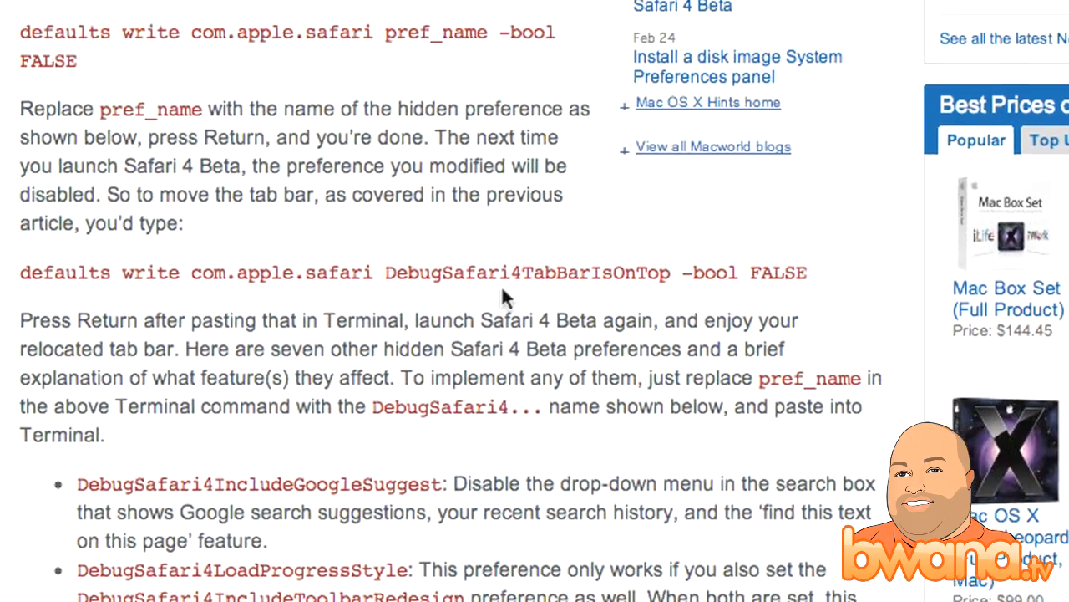
{"action": "scroll", "coordinate": [532, 310], "scroll_direction": "up", "scroll_amount": 3}
{"action": "scroll", "coordinate": [532, 311], "scroll_direction": "up", "scroll_amount": 2}
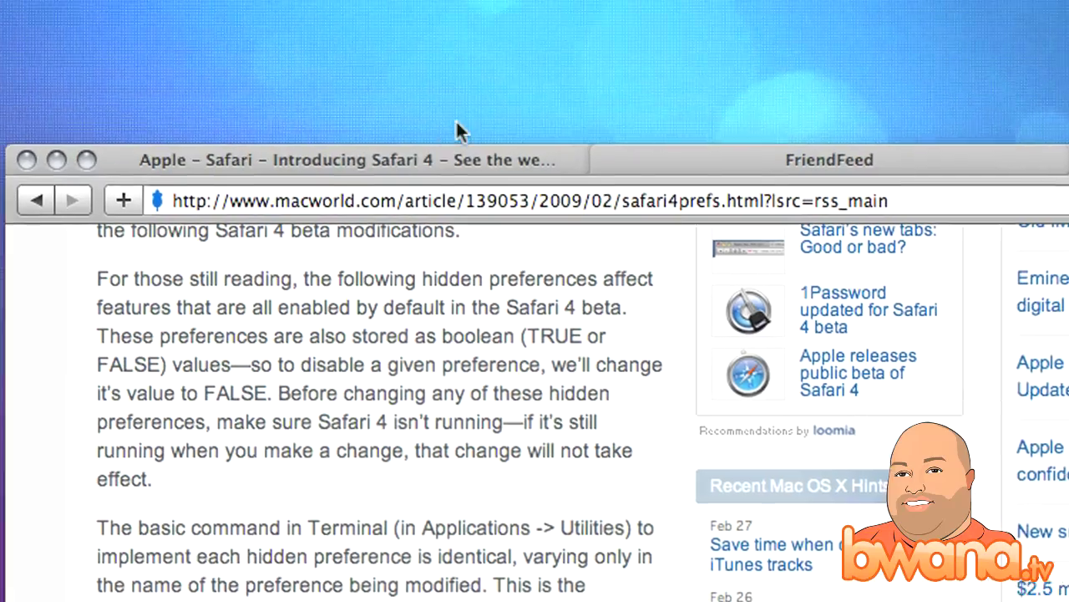
From the Apple Safari tab, choose History > Show All History to view history in Cover Flow
{"action": "left_click_drag", "start_coordinate": [455, 119], "coordinate": [474, 271]}
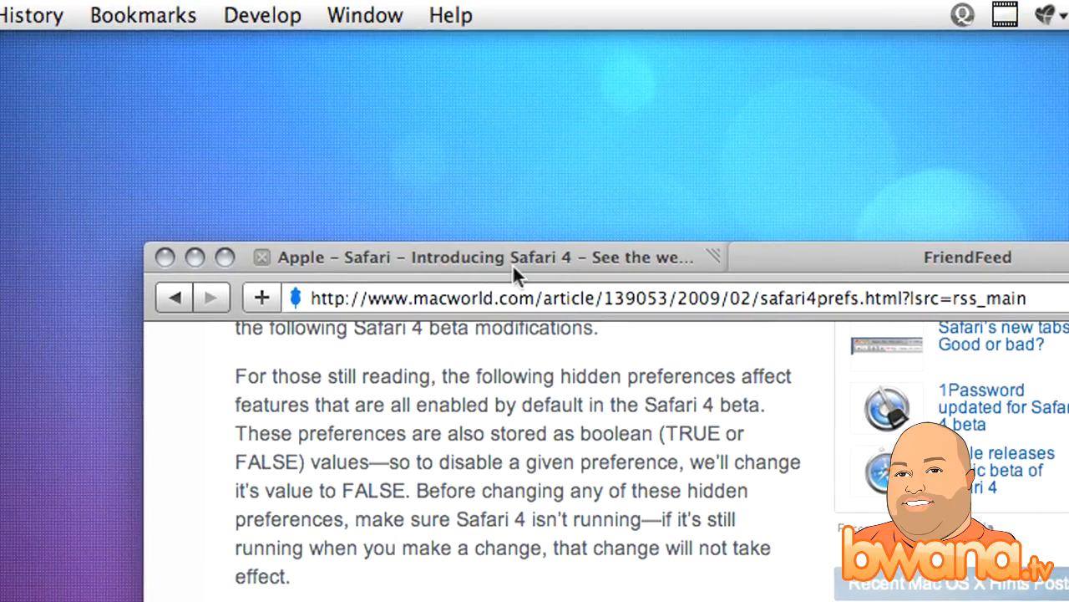
{"action": "left_click", "coordinate": [527, 259]}
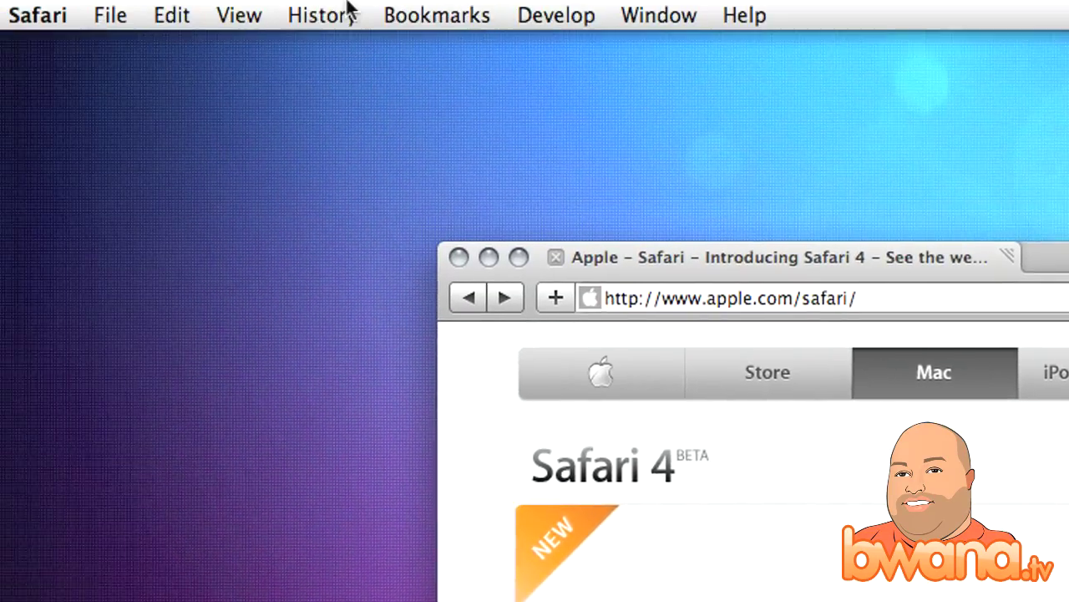
{"action": "left_click", "coordinate": [322, 15]}
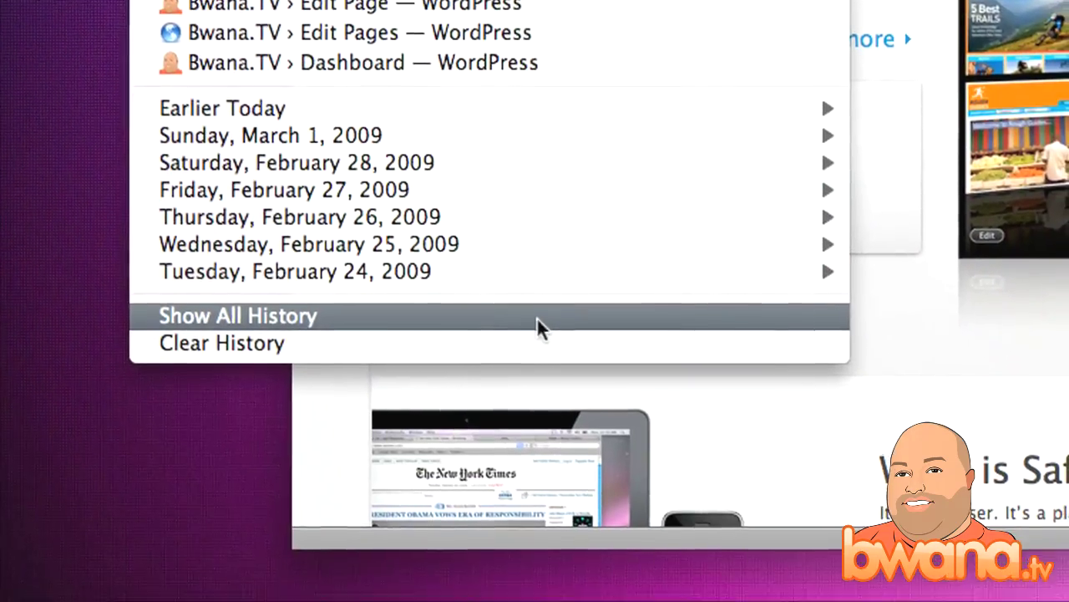
{"action": "left_click", "coordinate": [543, 360]}
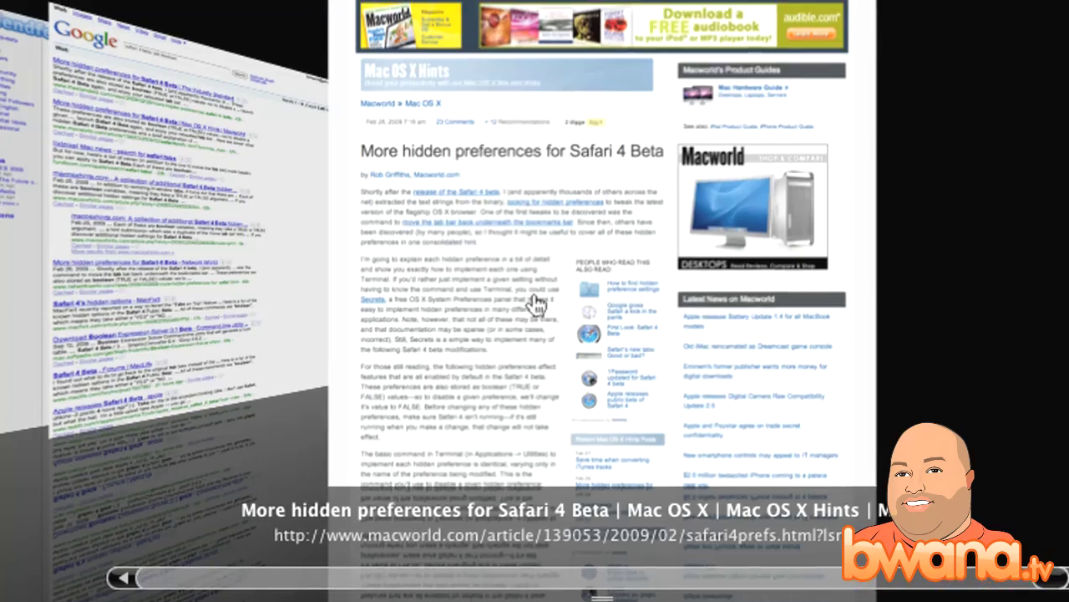
Flip back and forth through visited pages in Cover Flow and enlarge the history area
{"action": "key", "text": "Left"}
{"action": "key", "text": "Left"}
{"action": "key", "text": "Left"}
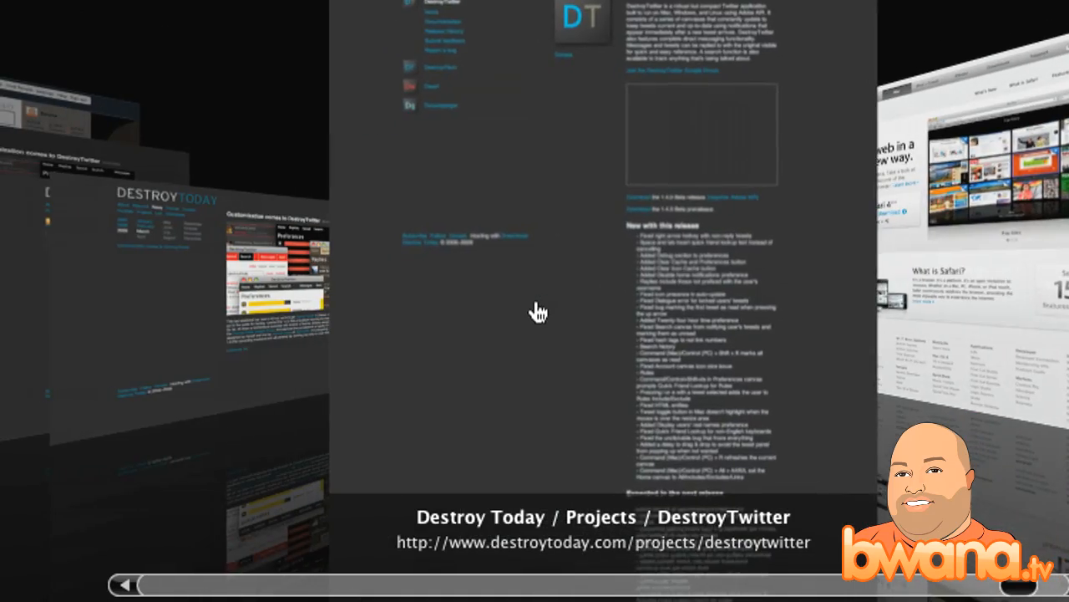
{"action": "key", "text": "Left"}
{"action": "key", "text": "Left"}
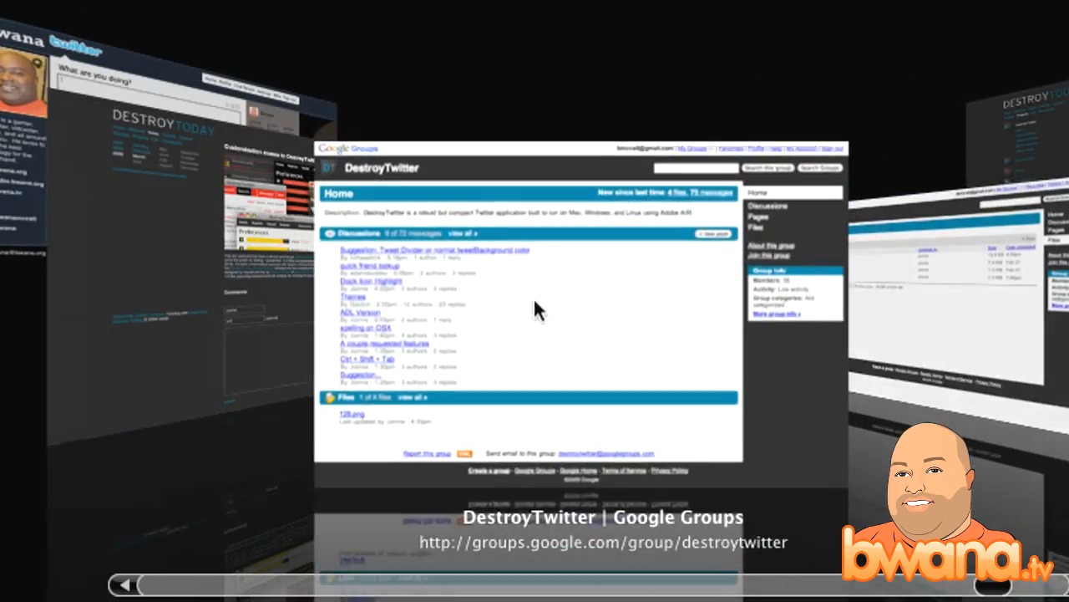
{"action": "key", "text": "Left"}
{"action": "key", "text": "Left"}
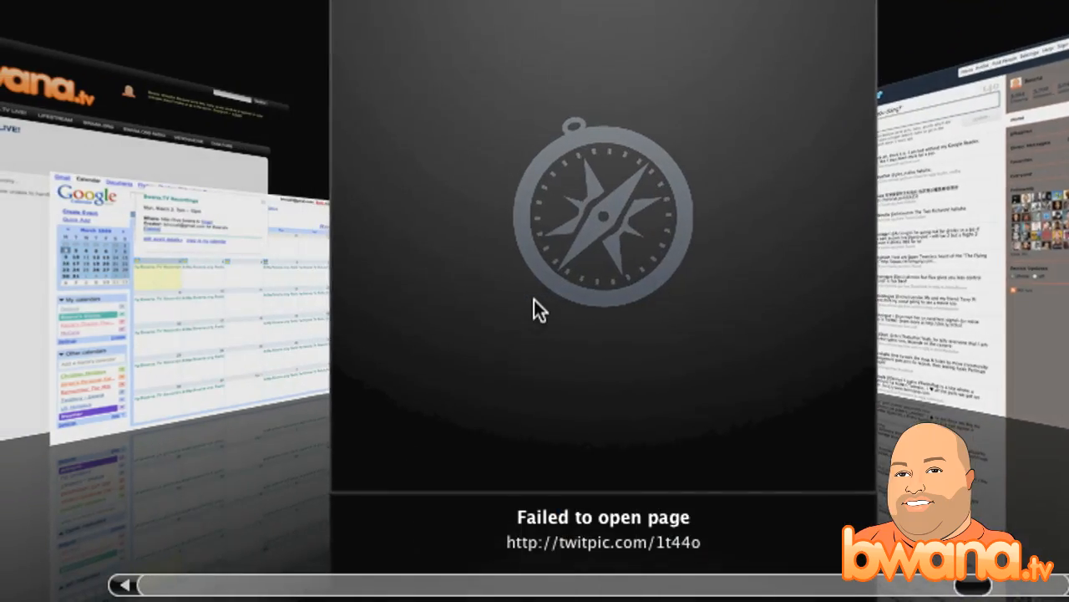
{"action": "key", "text": "Left"}
{"action": "key", "text": "Left"}
{"action": "key", "text": "Right"}
{"action": "key", "text": "Right"}
{"action": "key", "text": "Right"}
{"action": "key", "text": "Right"}
{"action": "key", "text": "Right"}
{"action": "key", "text": "Right"}
{"action": "key", "text": "Right"}
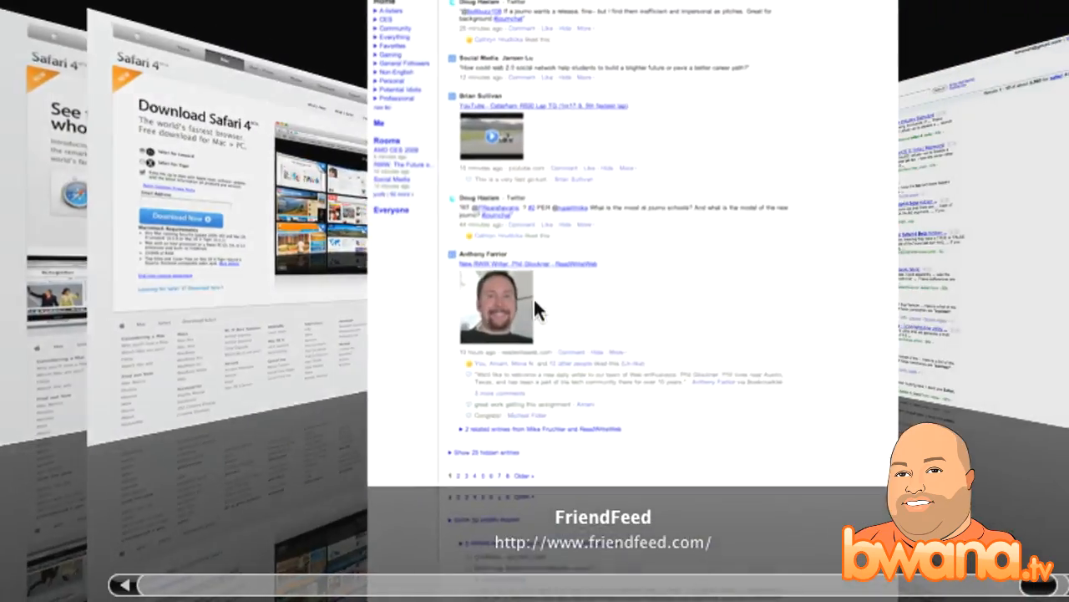
{"action": "key", "text": "Right"}
{"action": "key", "text": "Right"}
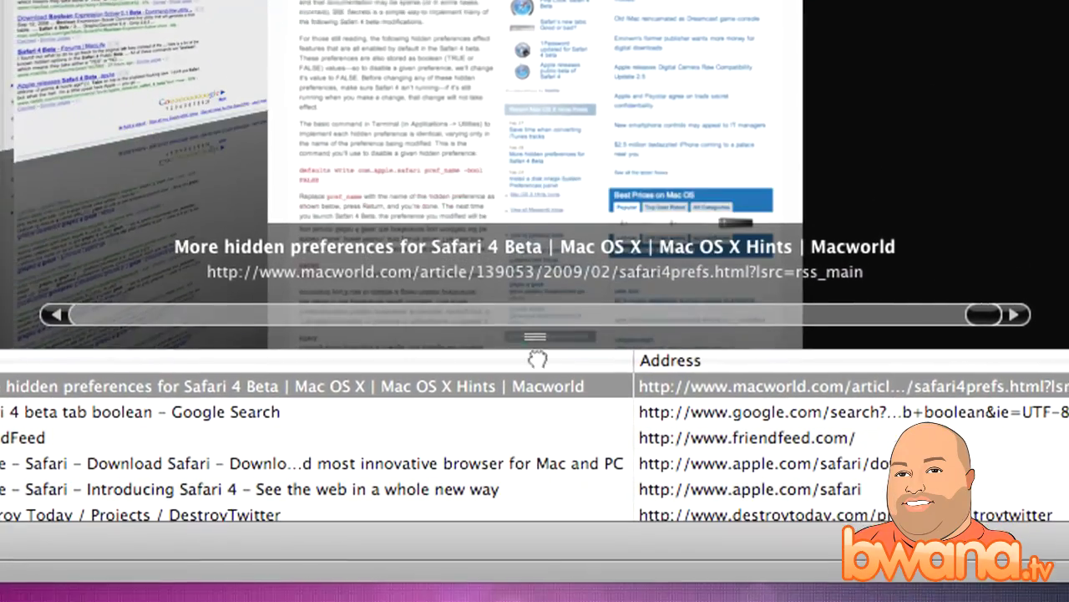
{"action": "mouse_move", "coordinate": [540, 297]}
{"action": "left_mouse_down"}
{"action": "mouse_move", "coordinate": [526, 226]}
{"action": "mouse_move", "coordinate": [534, 485]}
{"action": "left_mouse_up"}
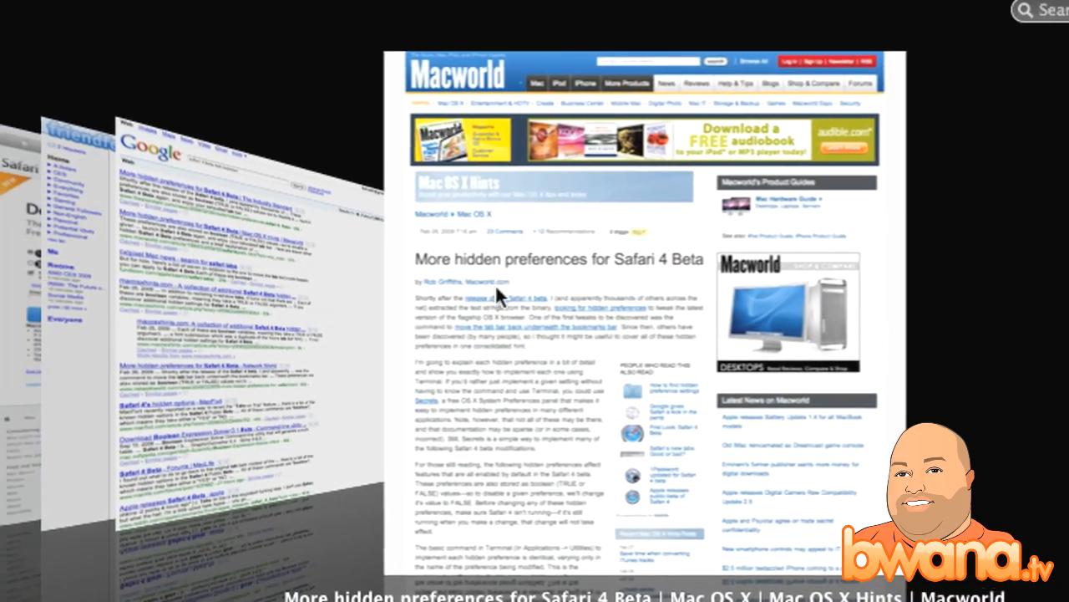
{"action": "scroll", "coordinate": [495, 284], "scroll_direction": "down", "scroll_amount": 3}
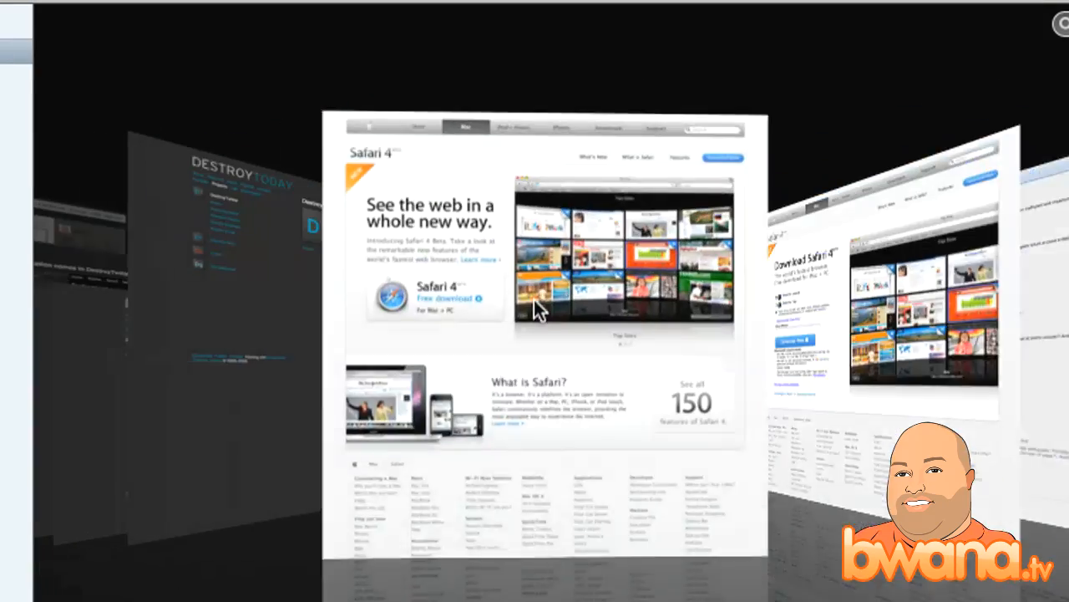
{"action": "scroll", "coordinate": [539, 309], "scroll_direction": "down", "scroll_amount": 1}
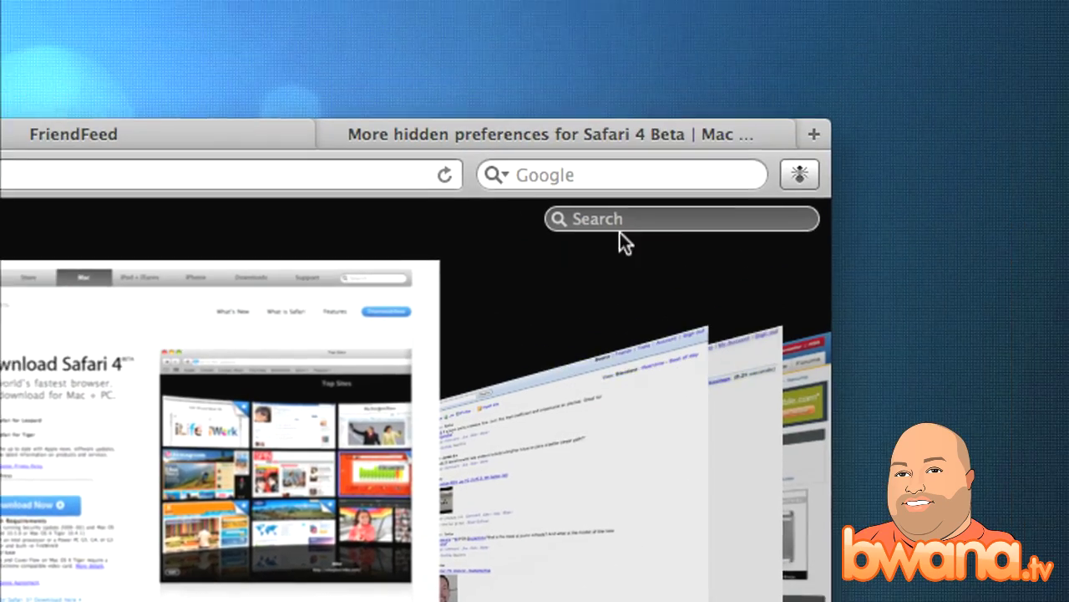
{"action": "left_click", "coordinate": [620, 218]}
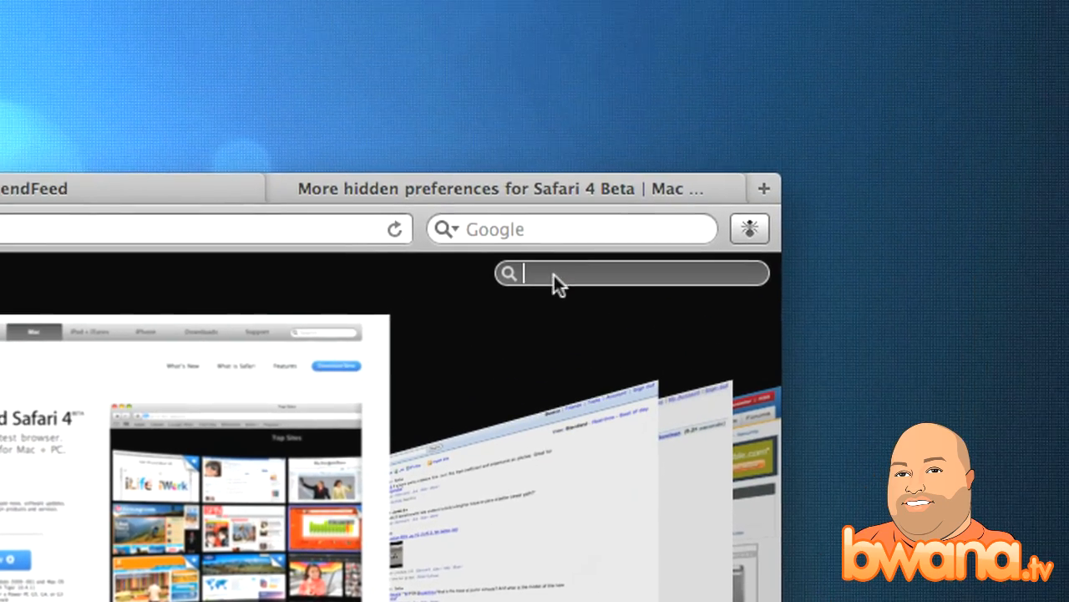
{"action": "type", "text": "friendfeed"}
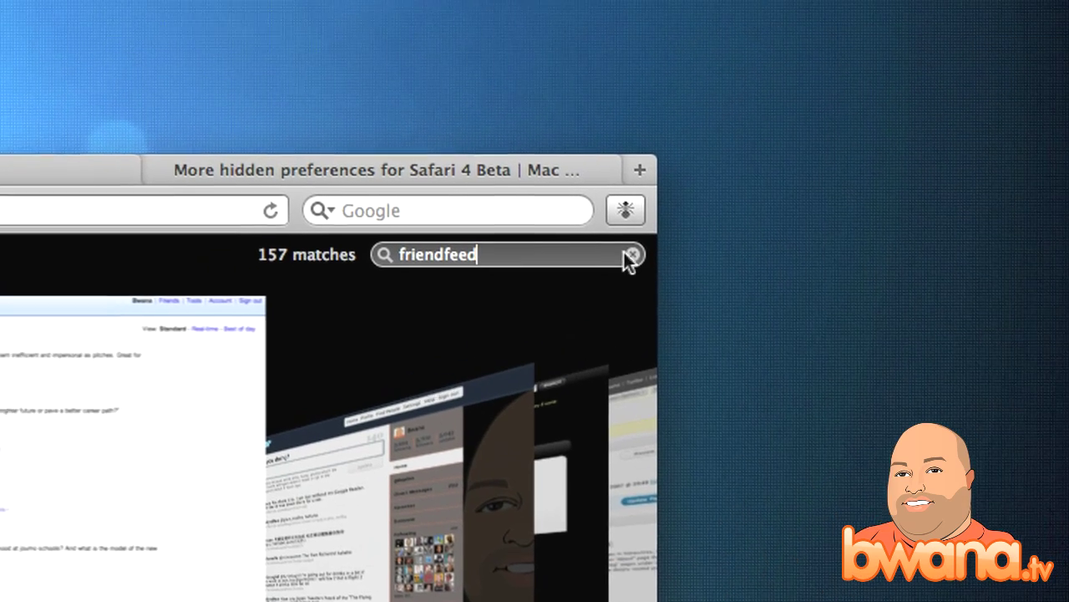
{"action": "left_click", "coordinate": [773, 177]}
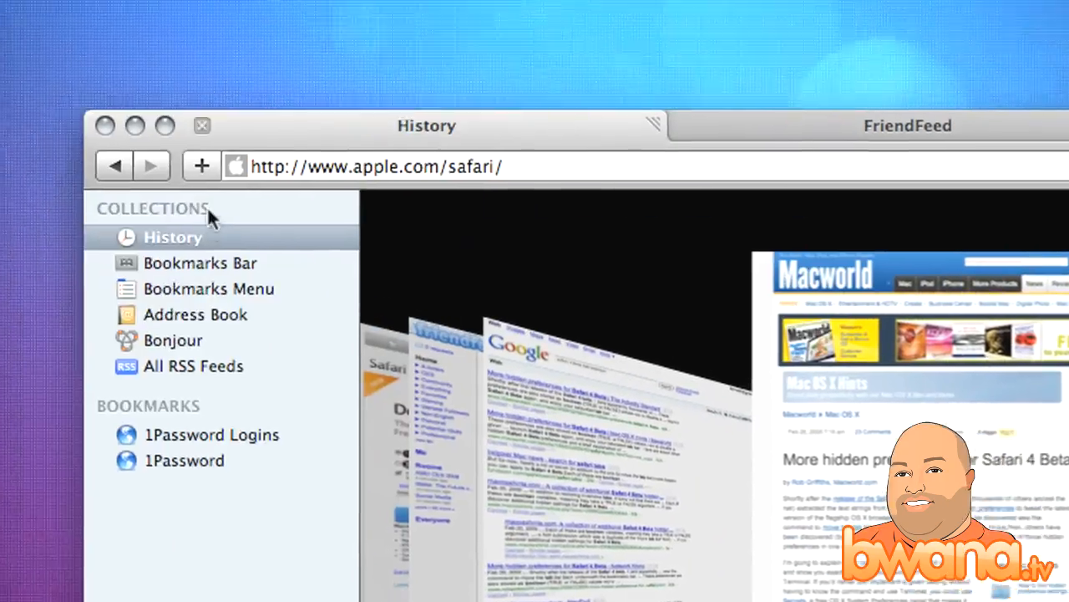
{"action": "mouse_move", "coordinate": [592, 293]}
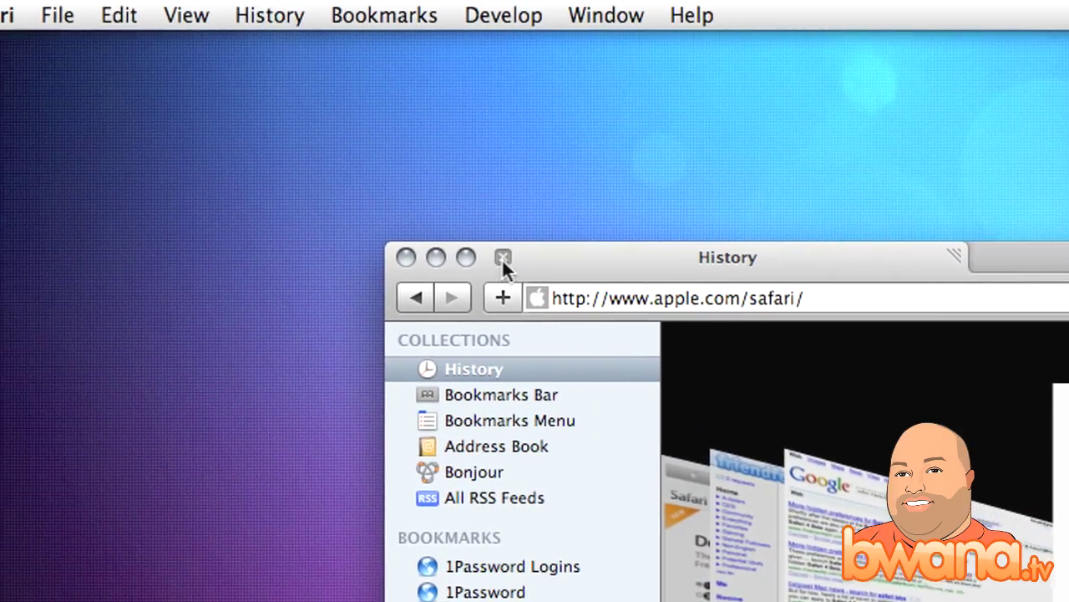
Close the History view and switch to the Macworld hidden-preferences article tab
{"action": "left_click", "coordinate": [505, 251]}
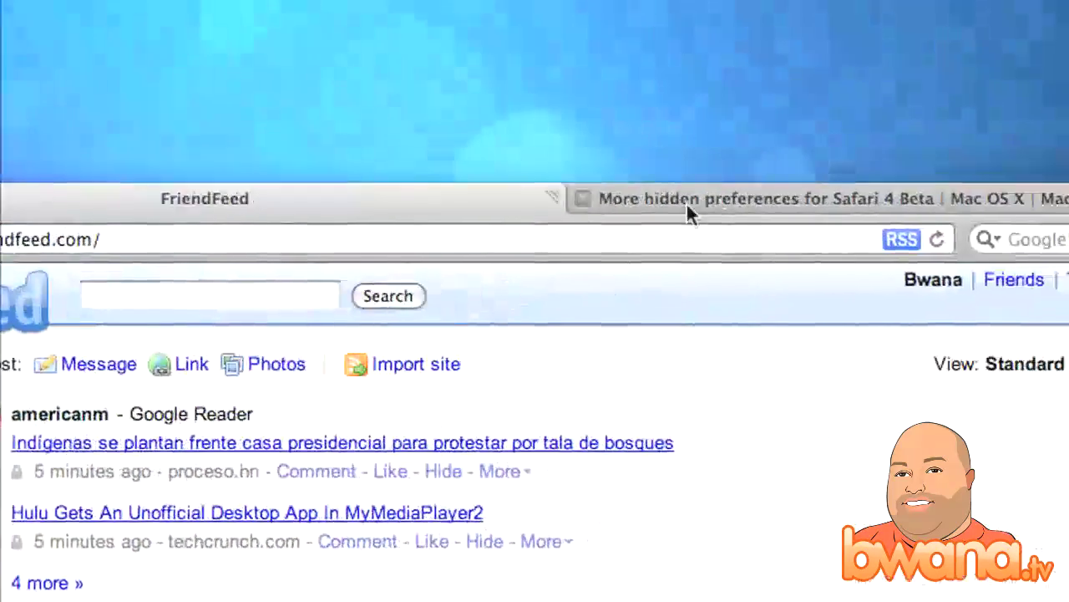
{"action": "left_click", "coordinate": [790, 147]}
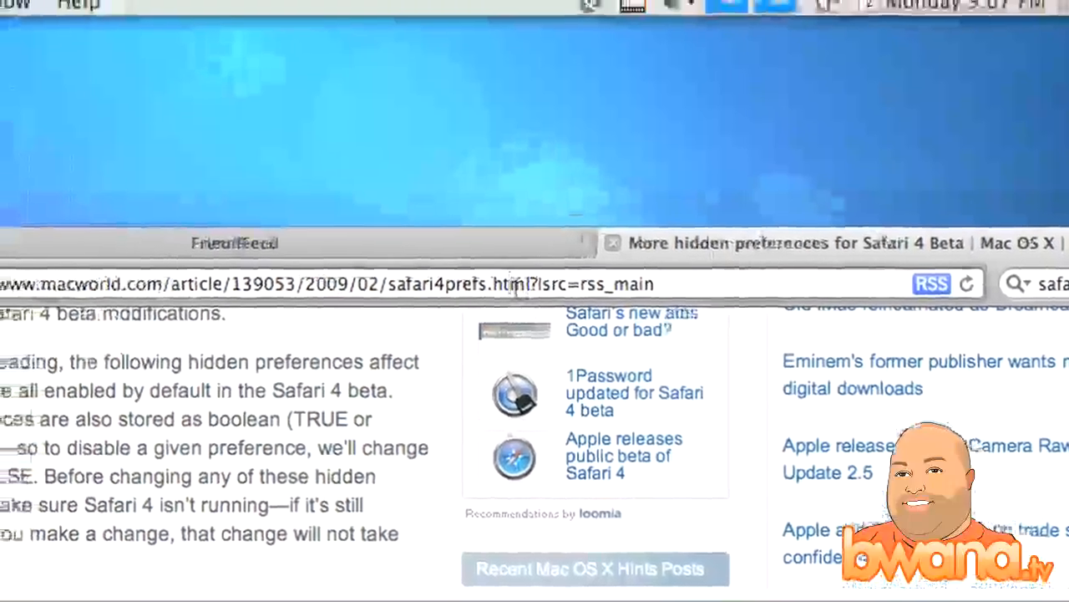